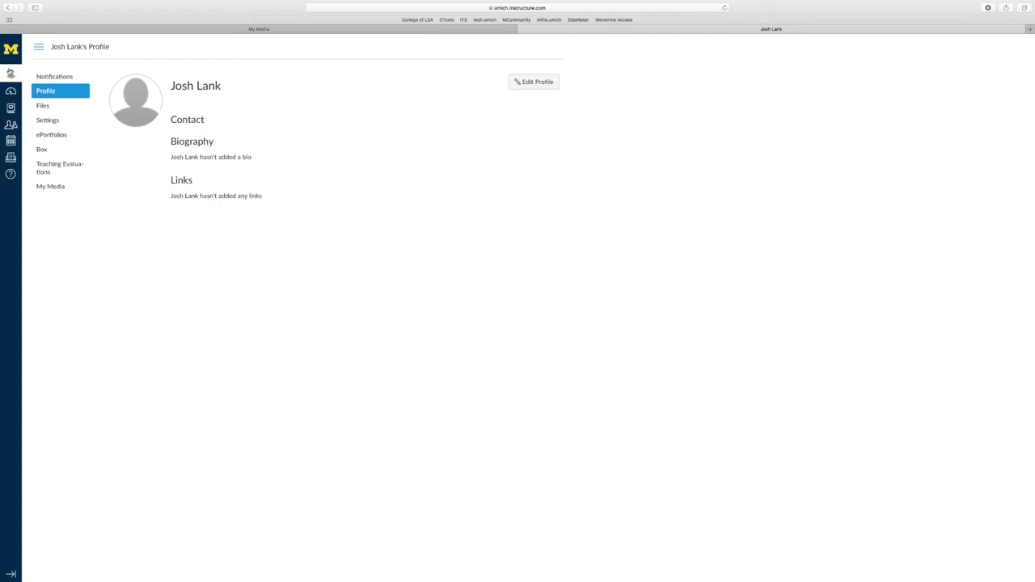
From the profile's My Media page, add a new CaptureSpace recording.
{"action": "left_click", "coordinate": [10, 73]}
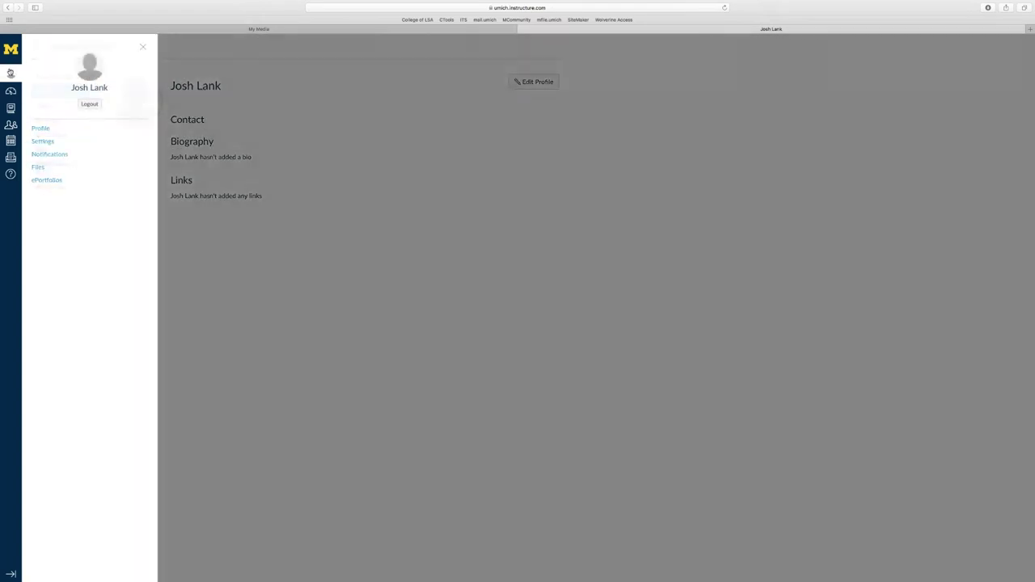
{"action": "left_click", "coordinate": [40, 131]}
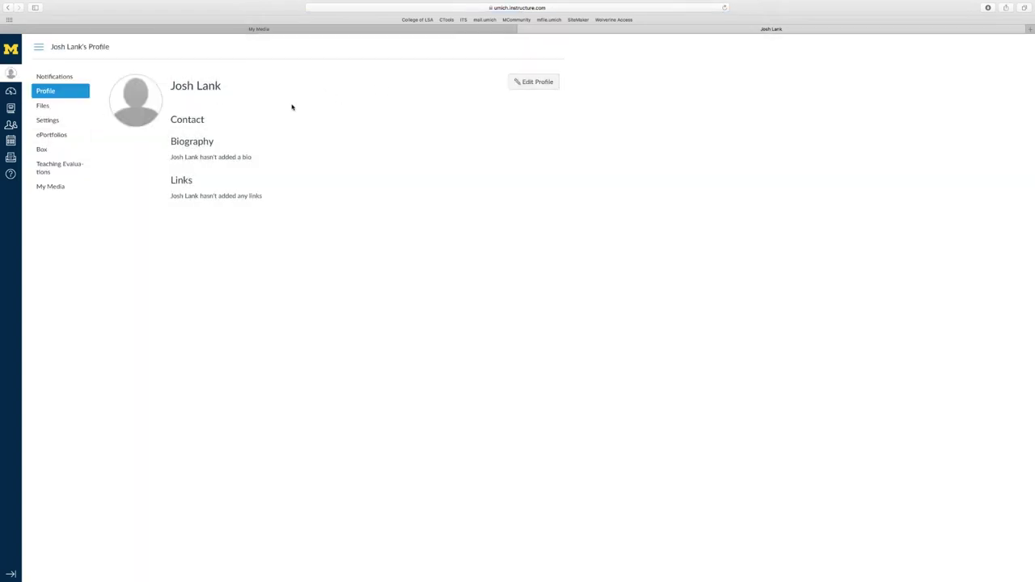
{"action": "left_click", "coordinate": [64, 185]}
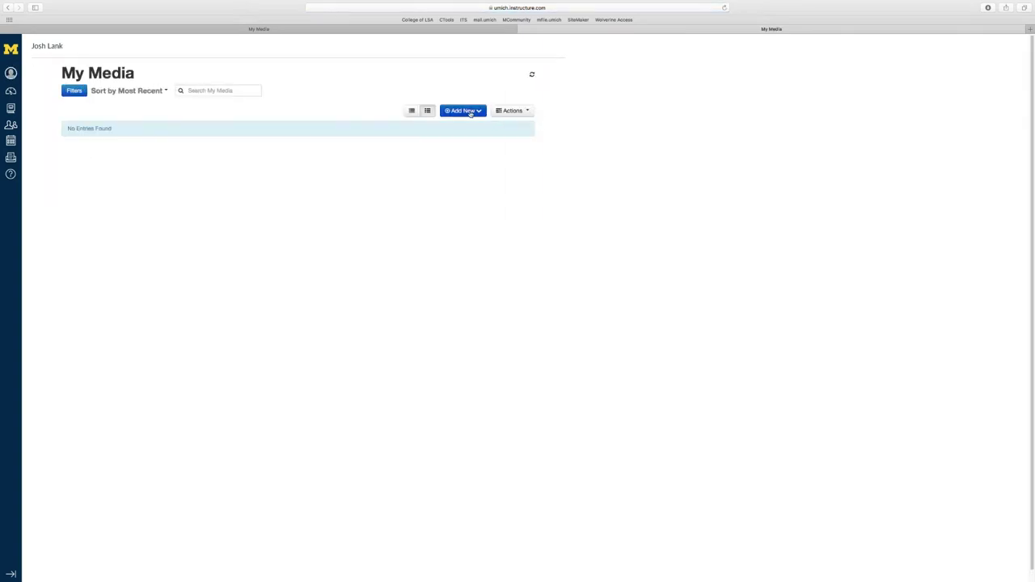
{"action": "left_click", "coordinate": [470, 113]}
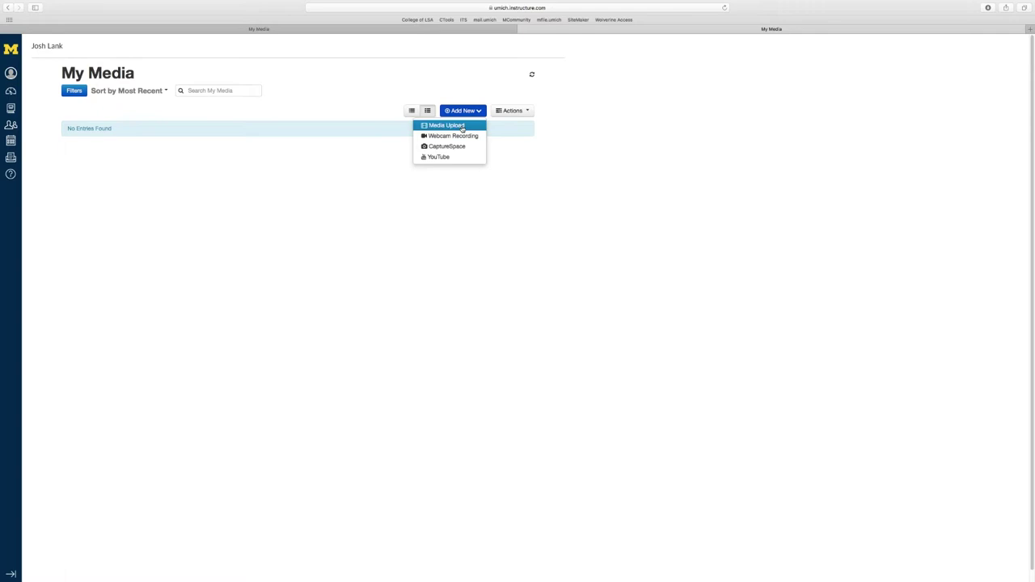
{"action": "left_click", "coordinate": [449, 147]}
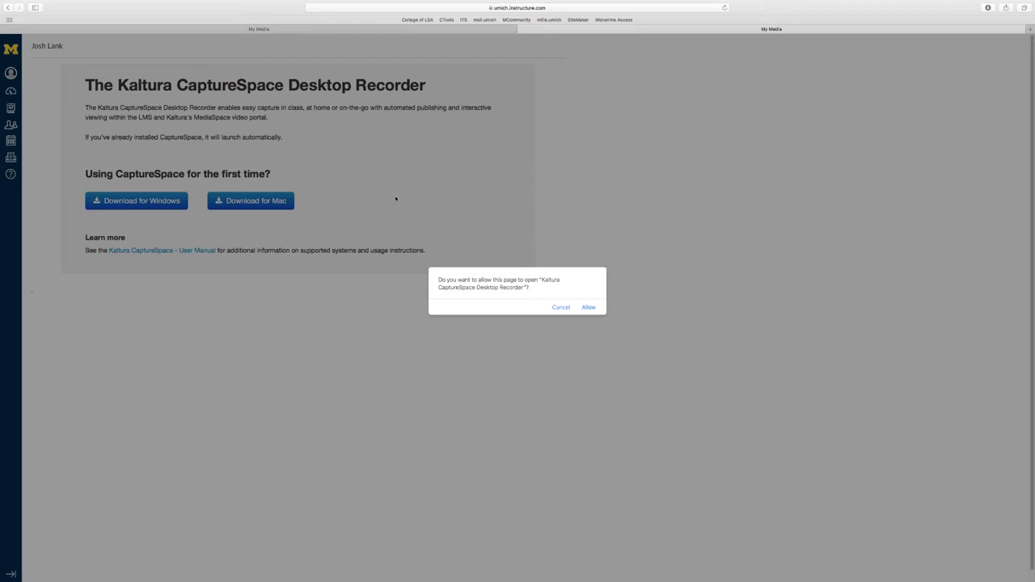
Decline launching the recorder and download CaptureSpace for Mac instead.
{"action": "left_click", "coordinate": [558, 307]}
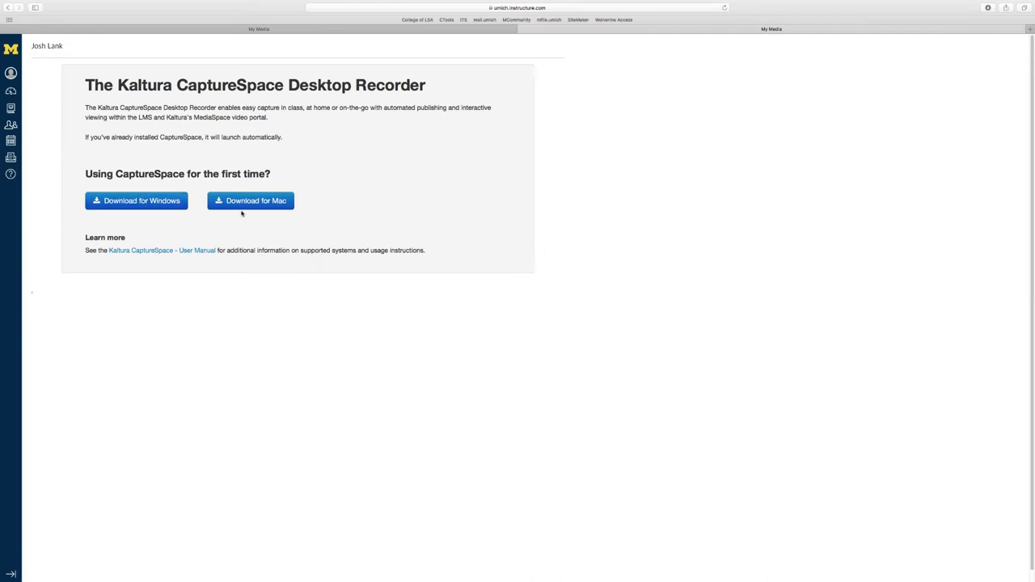
{"action": "left_click", "coordinate": [241, 208]}
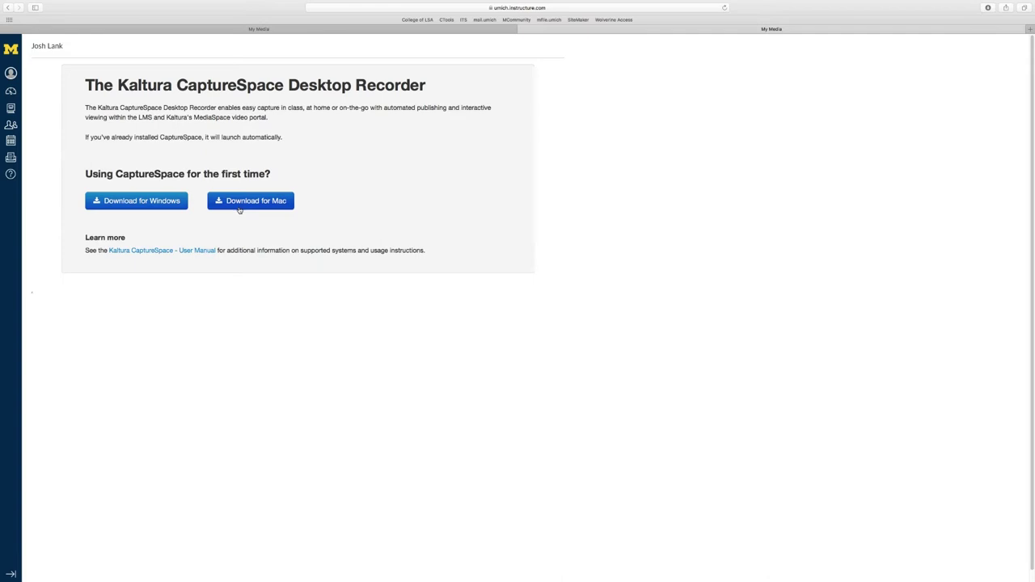
Start a CaptureSpace recording from Profile > My Media and allow the desktop recorder to launch.
{"action": "left_click", "coordinate": [14, 78]}
{"action": "left_click", "coordinate": [42, 130]}
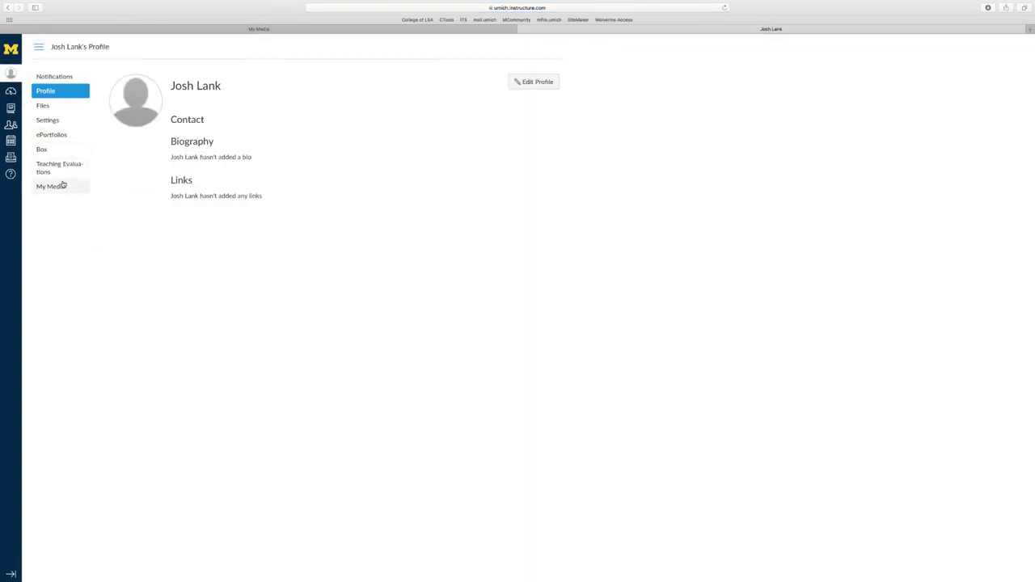
{"action": "left_click", "coordinate": [63, 185]}
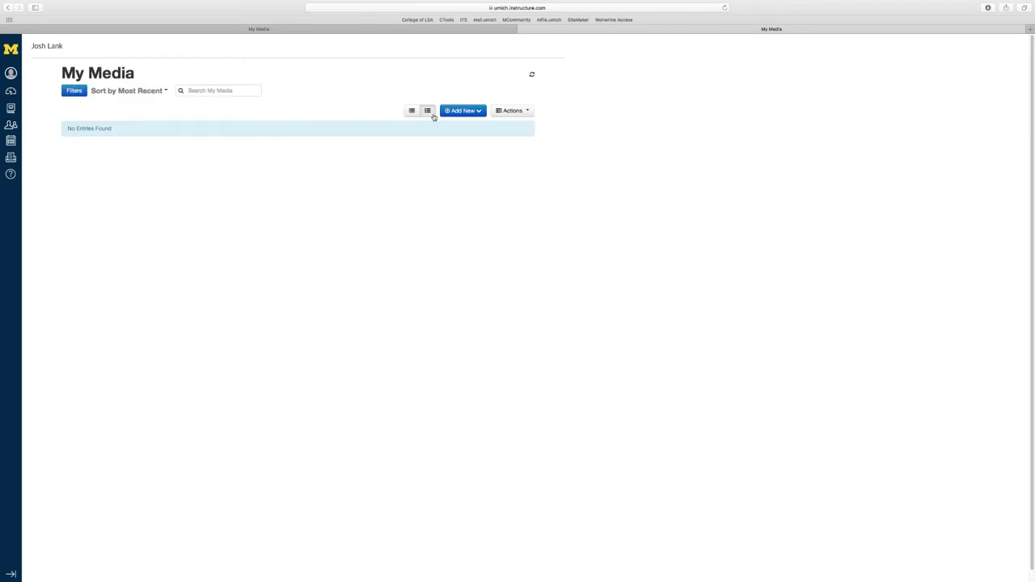
{"action": "left_click", "coordinate": [460, 116]}
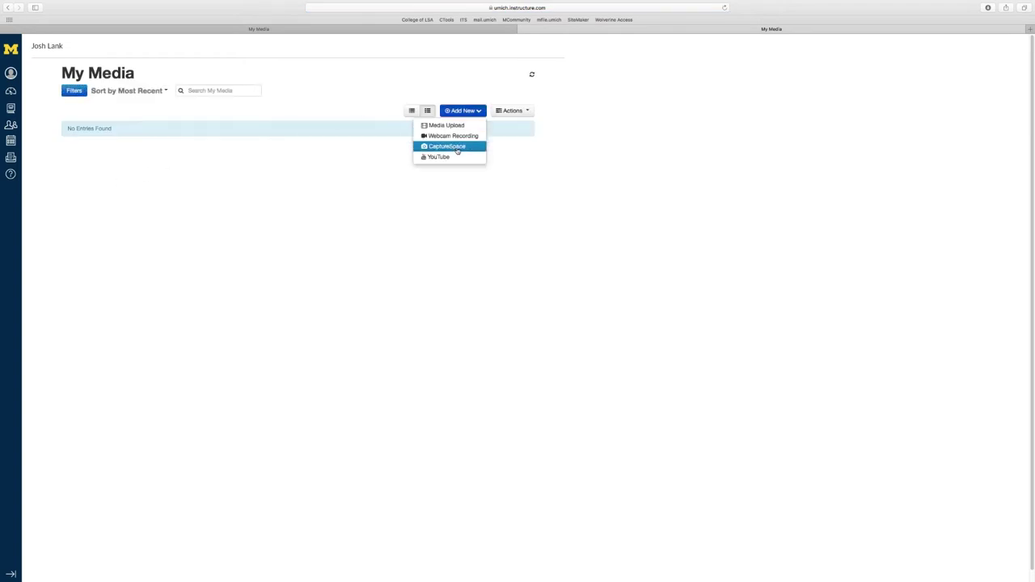
{"action": "left_click", "coordinate": [457, 149]}
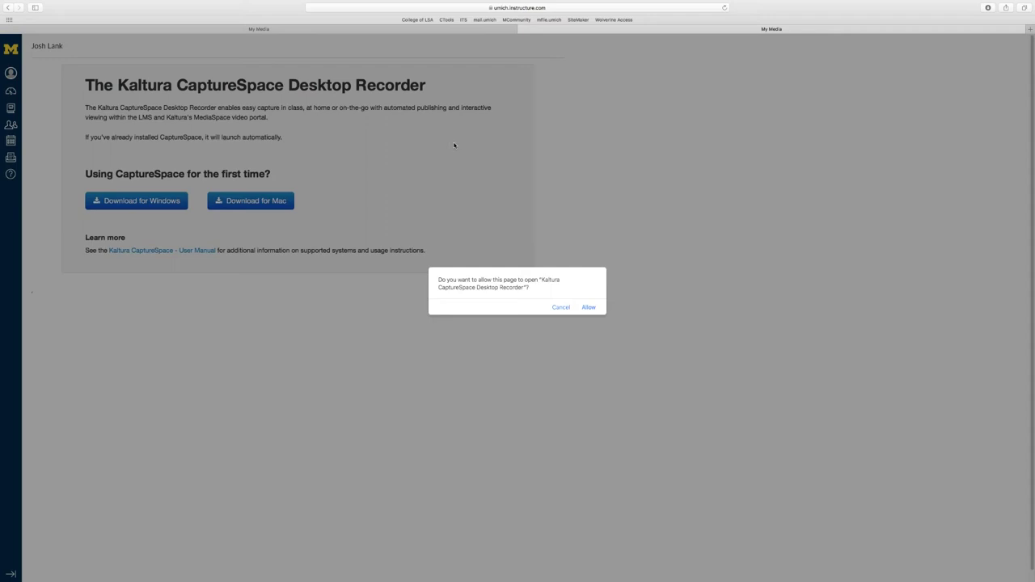
{"action": "left_click", "coordinate": [588, 307]}
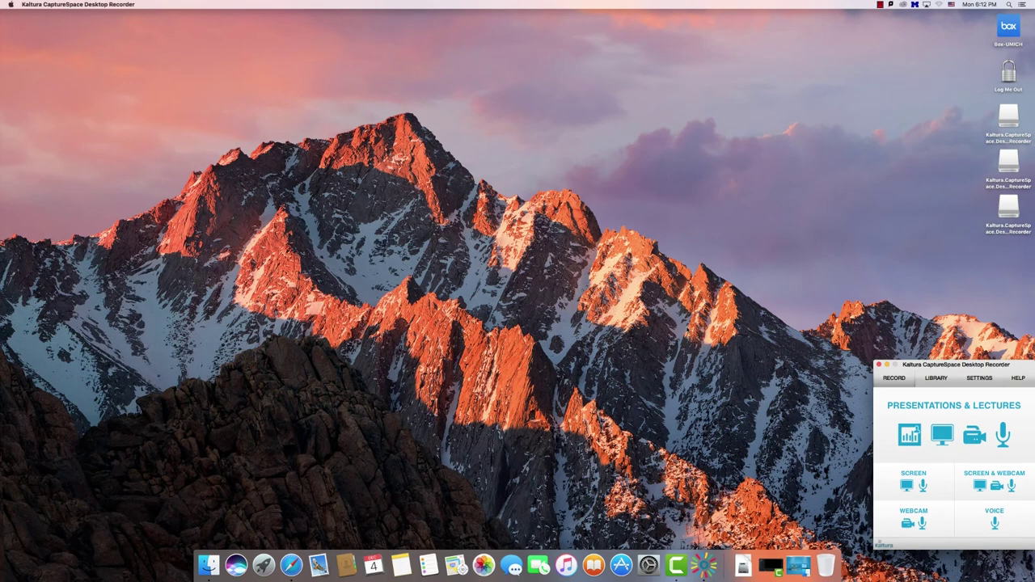
Centre the recorder window, check its Settings and Library, then return to the recording modes.
{"action": "left_click_drag", "start_coordinate": [916, 364], "coordinate": [560, 253]}
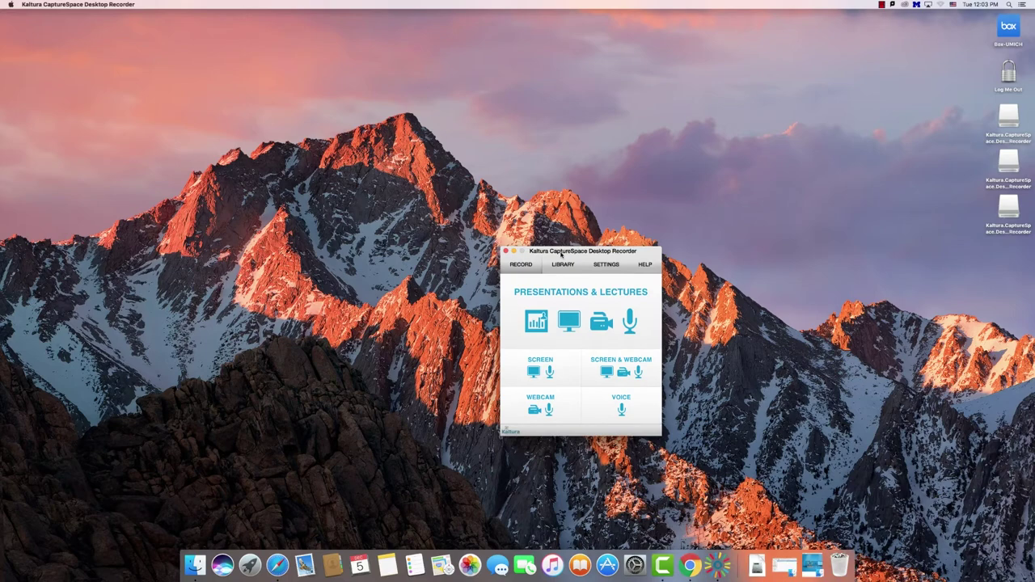
{"action": "left_click", "coordinate": [599, 265]}
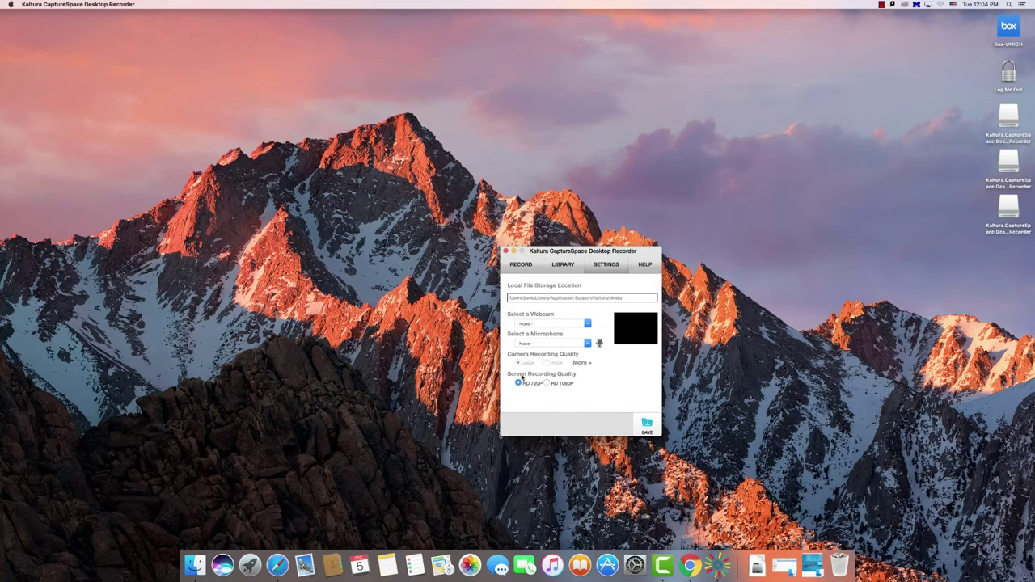
{"action": "left_click", "coordinate": [566, 267]}
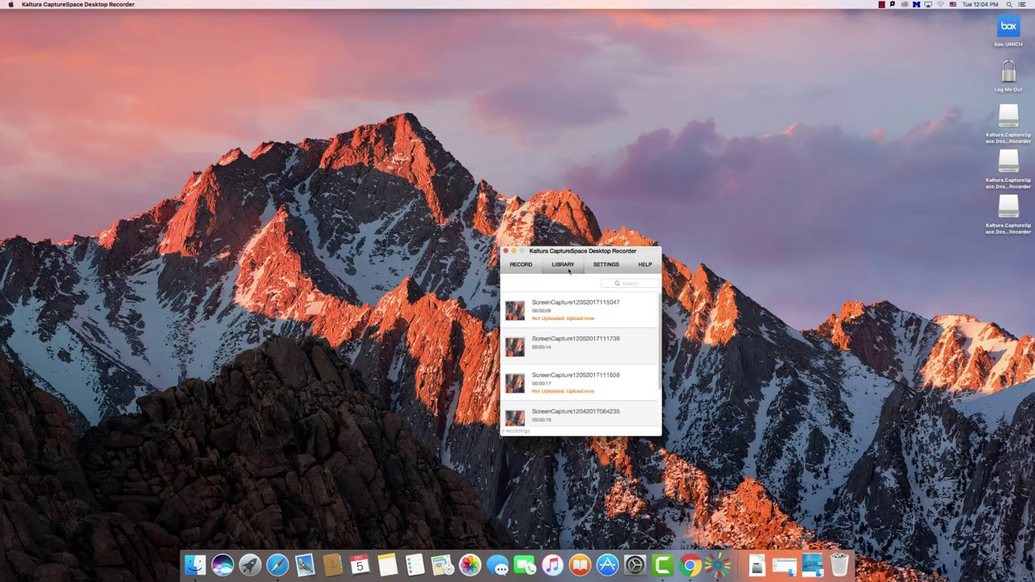
{"action": "mouse_move", "coordinate": [564, 384]}
{"action": "left_click", "coordinate": [526, 268]}
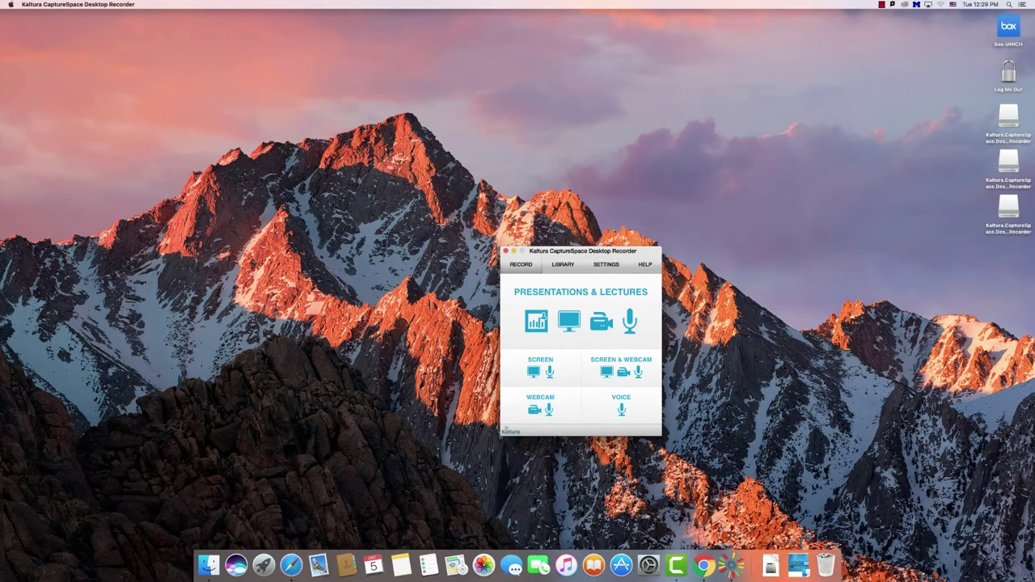
Choose a Screen recording limited to a selected area and begin selecting it.
{"action": "left_click", "coordinate": [556, 368]}
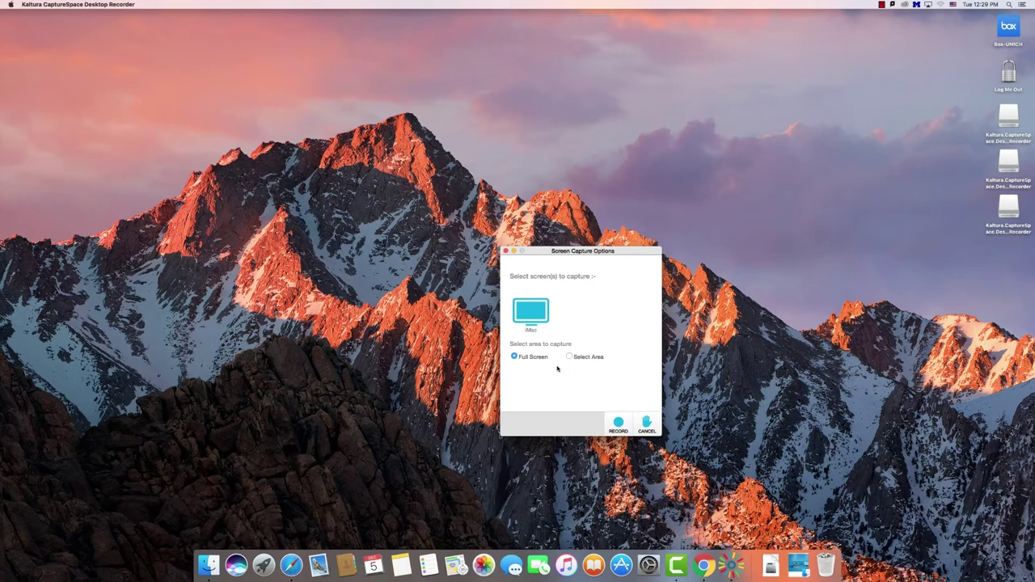
{"action": "left_click", "coordinate": [569, 356]}
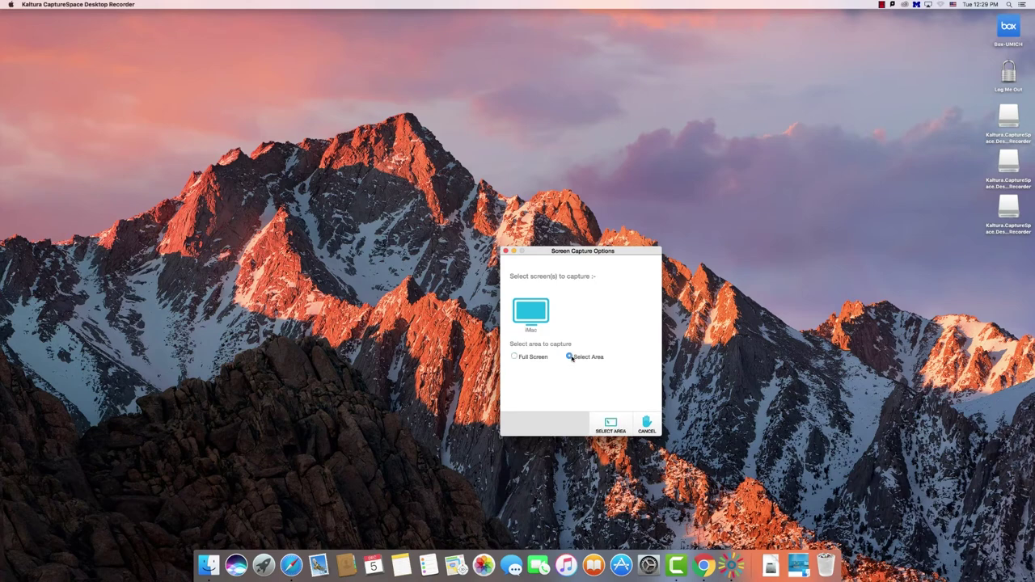
{"action": "left_click", "coordinate": [610, 424]}
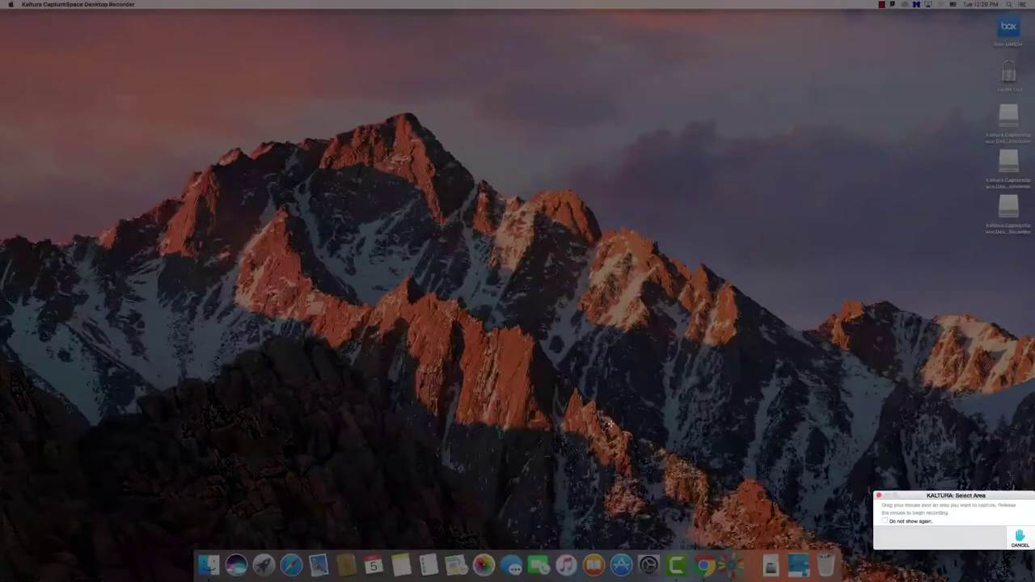
Capture the region over the mountains, sketch an orange wavy line across them, and finish.
{"action": "left_click_drag", "start_coordinate": [348, 208], "coordinate": [688, 357]}
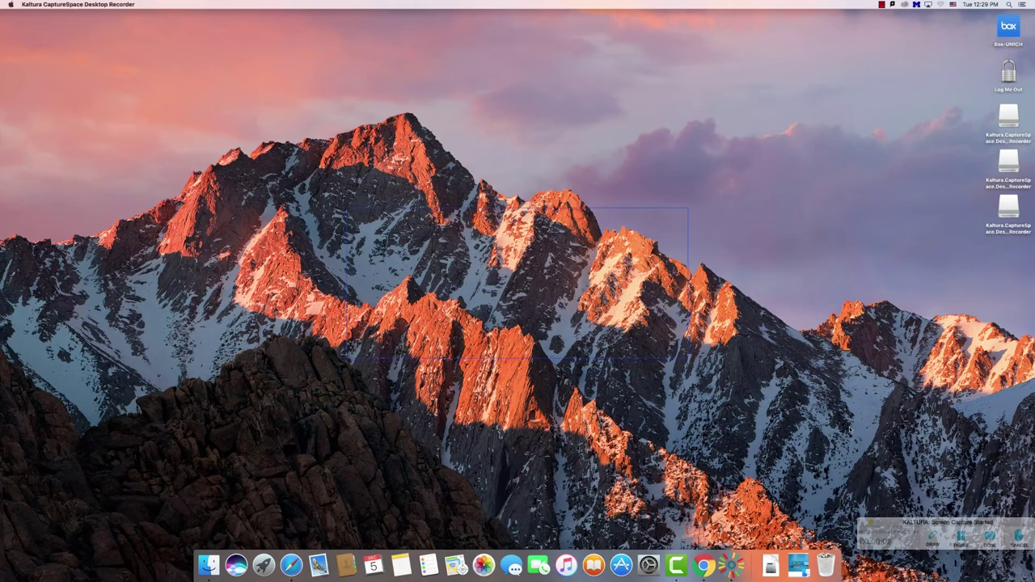
{"action": "left_click", "coordinate": [931, 535]}
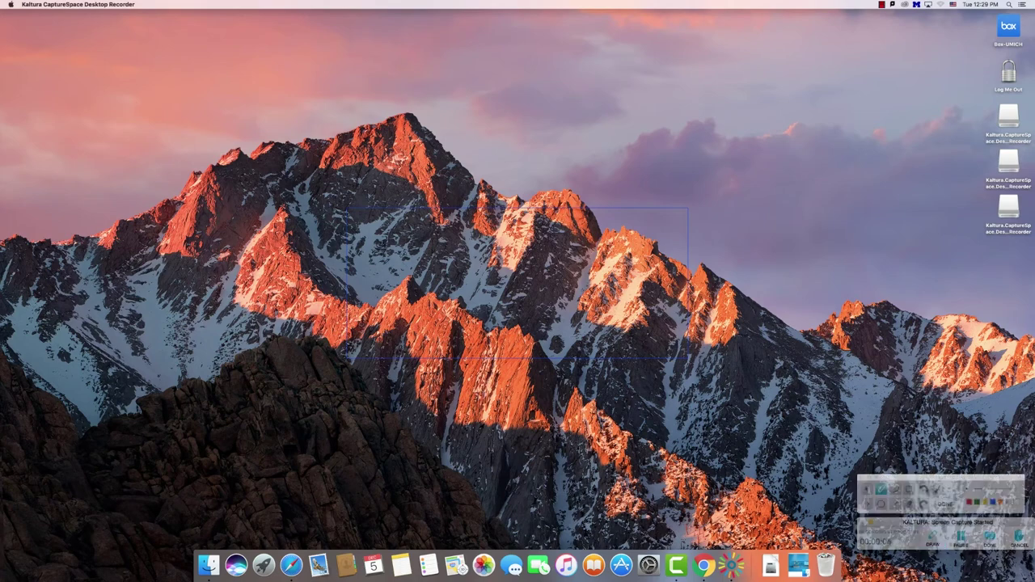
{"action": "mouse_move", "coordinate": [381, 264]}
{"action": "left_mouse_down"}
{"action": "mouse_move", "coordinate": [442, 243]}
{"action": "mouse_move", "coordinate": [558, 261]}
{"action": "mouse_move", "coordinate": [591, 284]}
{"action": "mouse_move", "coordinate": [553, 291]}
{"action": "mouse_move", "coordinate": [485, 252]}
{"action": "mouse_move", "coordinate": [574, 301]}
{"action": "mouse_move", "coordinate": [570, 288]}
{"action": "left_mouse_up"}
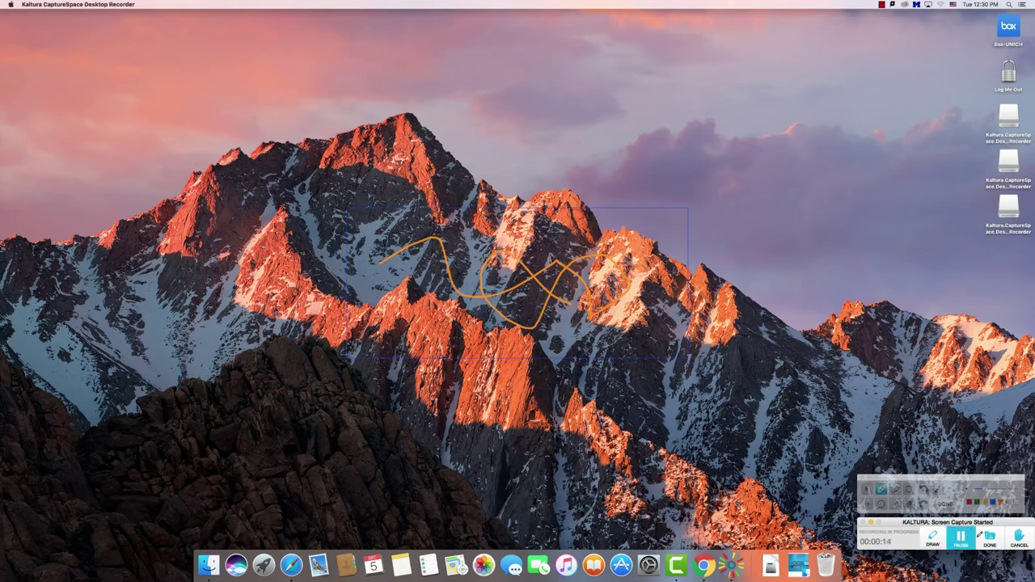
{"action": "left_click", "coordinate": [983, 537]}
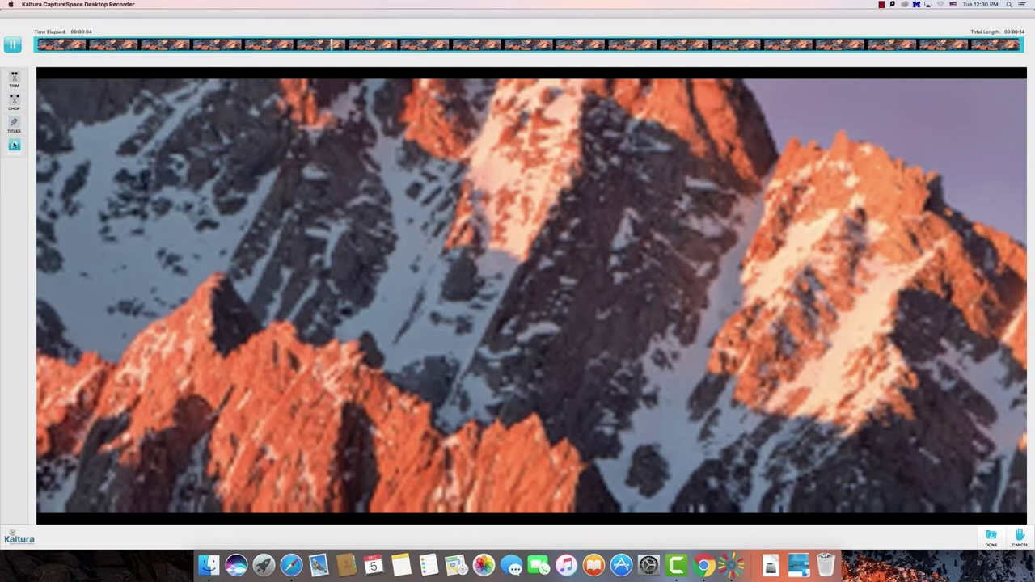
Trim the first second so the clip runs 00:00:13, apply it, and finish editing.
{"action": "left_click", "coordinate": [14, 77]}
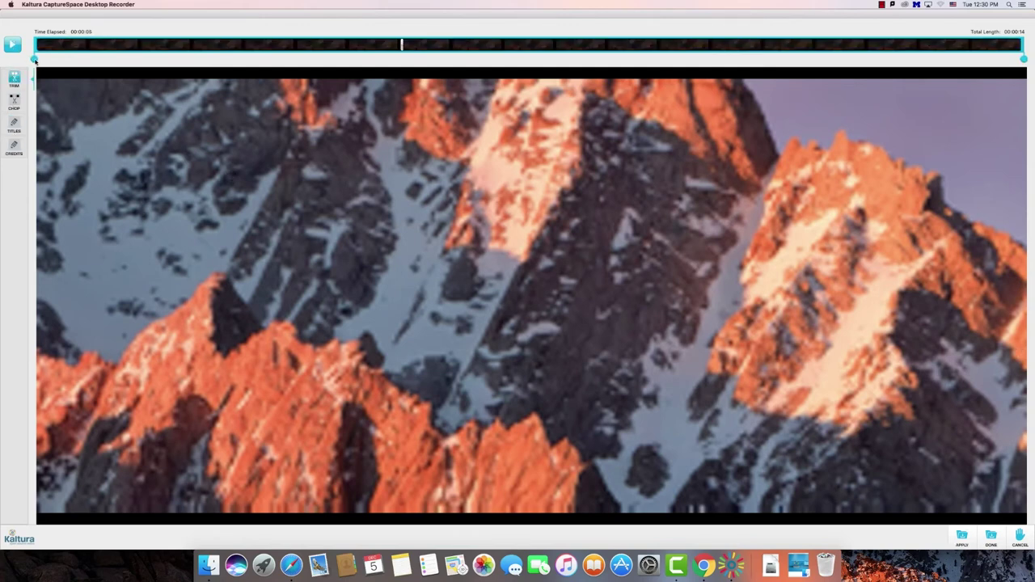
{"action": "left_click_drag", "start_coordinate": [34, 58], "coordinate": [117, 59]}
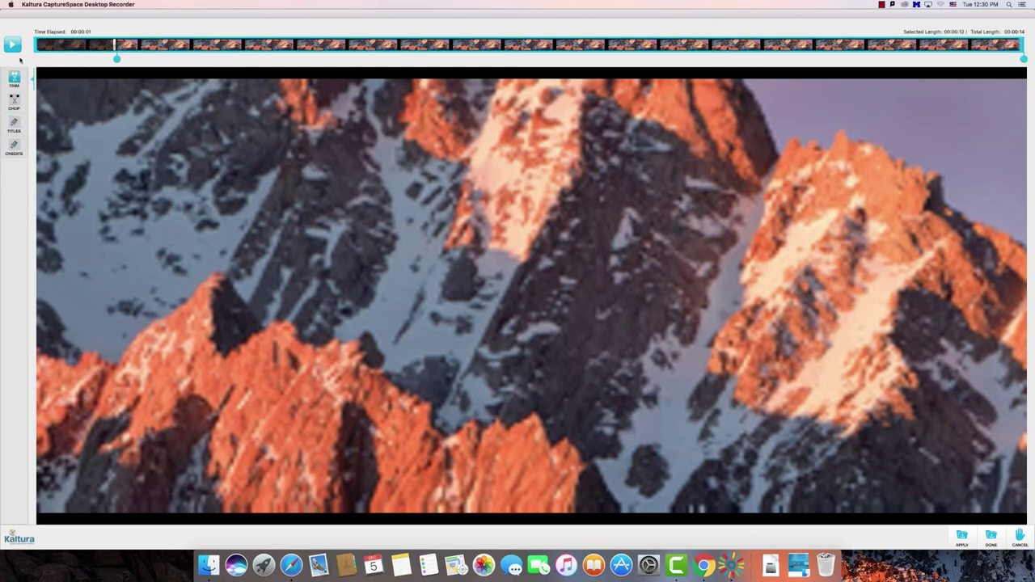
{"action": "left_click", "coordinate": [959, 537]}
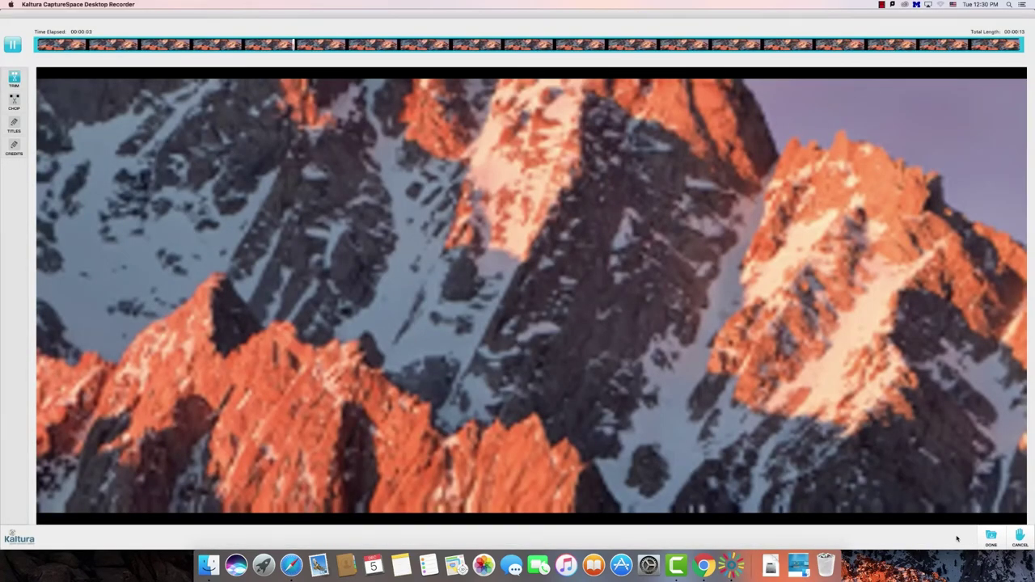
{"action": "left_click", "coordinate": [990, 536]}
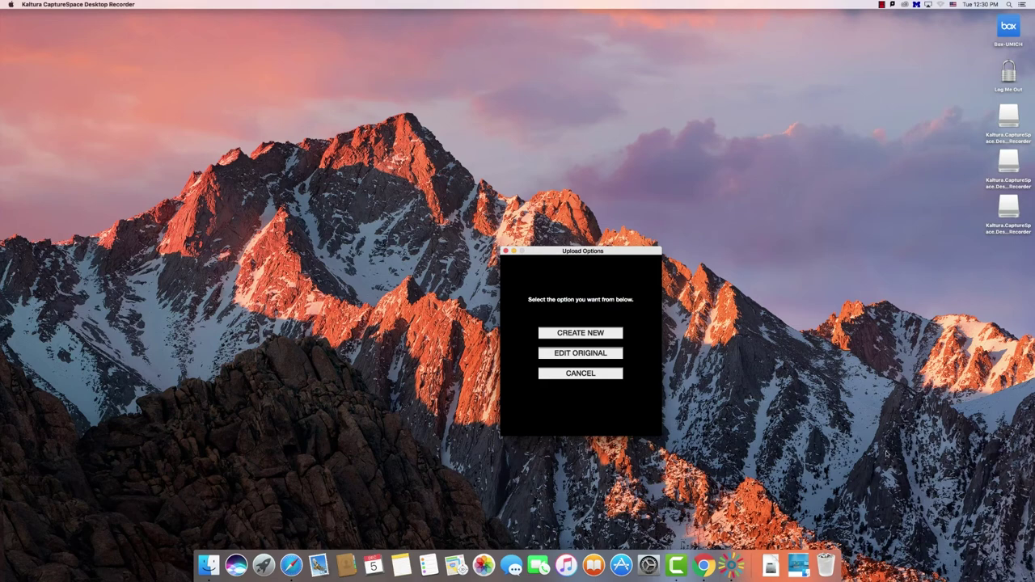
Save the edit as a new entry and upload it with the default title.
{"action": "left_click", "coordinate": [600, 333]}
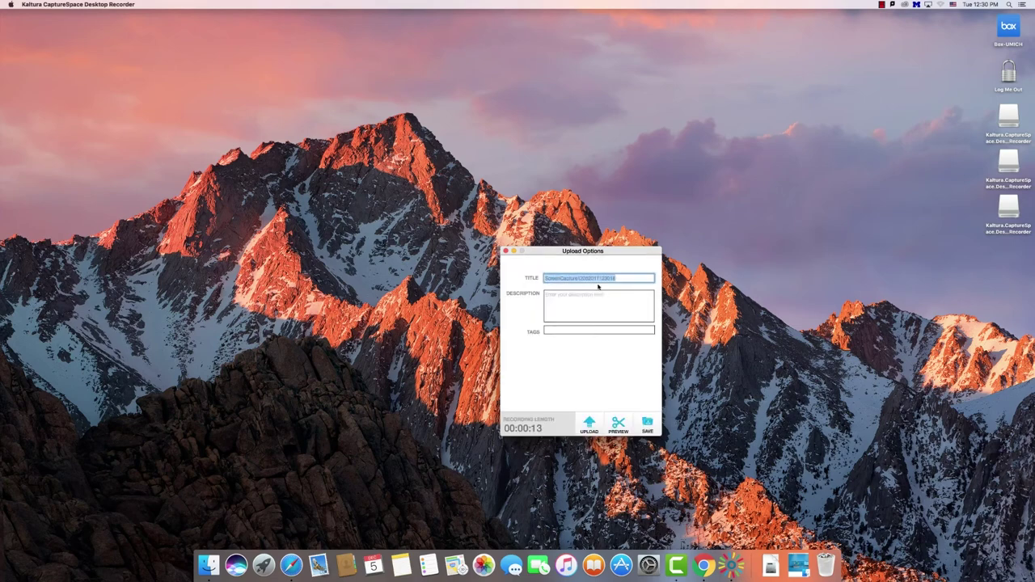
{"action": "left_click", "coordinate": [589, 424]}
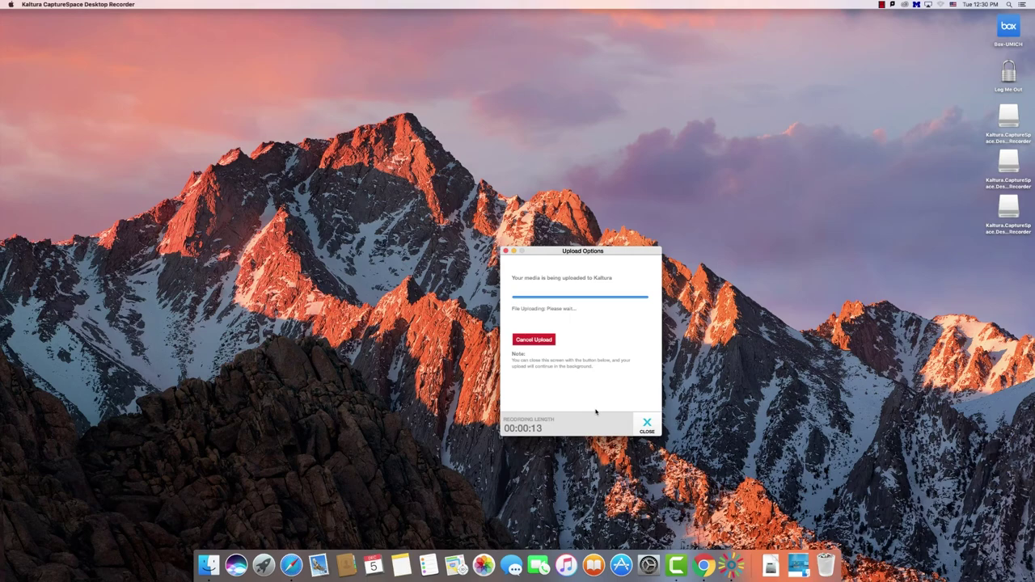
Return to Safari and open Profile > My Media to find the uploaded recording.
{"action": "left_click", "coordinate": [293, 566]}
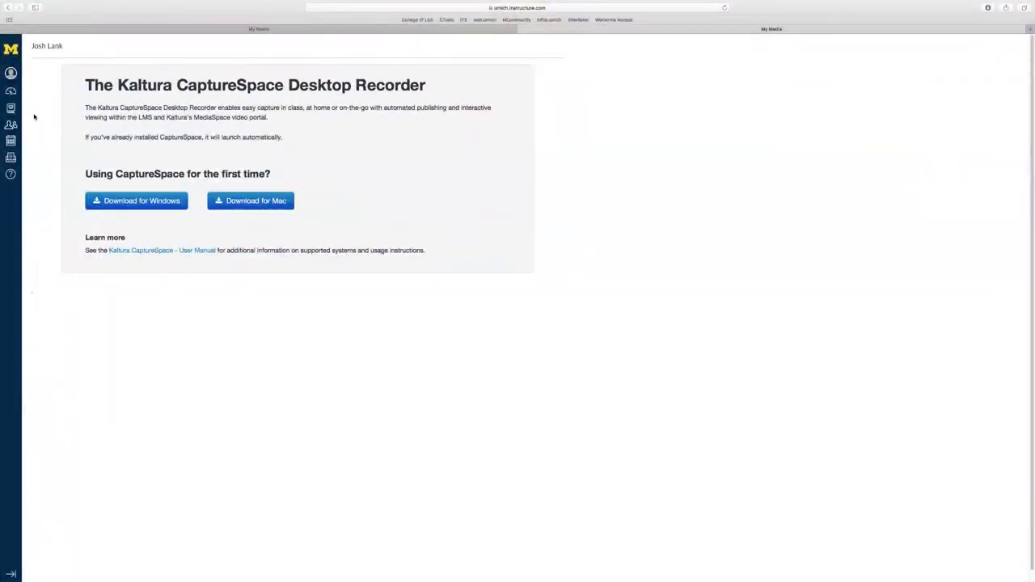
{"action": "left_click", "coordinate": [10, 73]}
{"action": "left_click", "coordinate": [41, 129]}
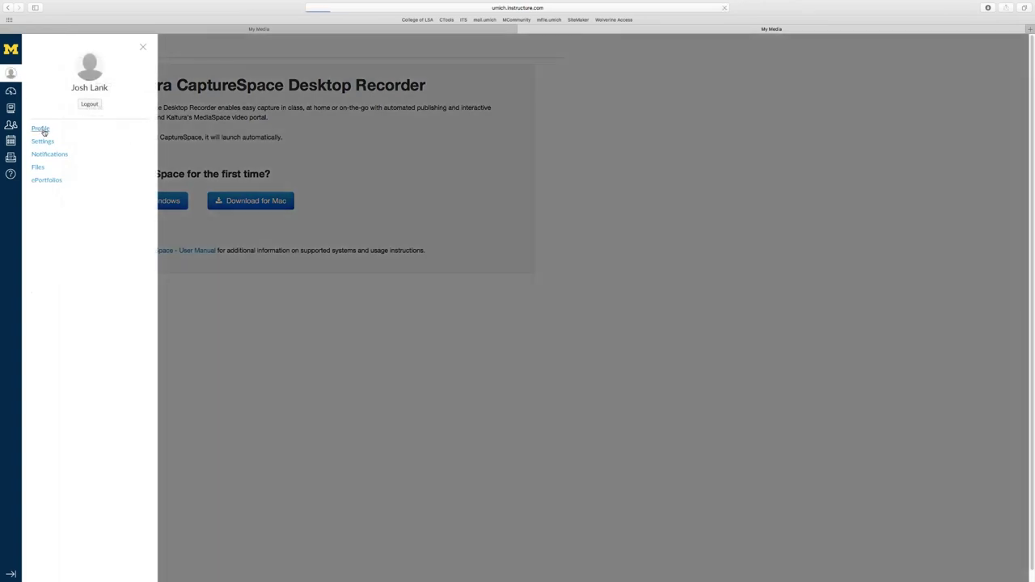
{"action": "left_click", "coordinate": [58, 188]}
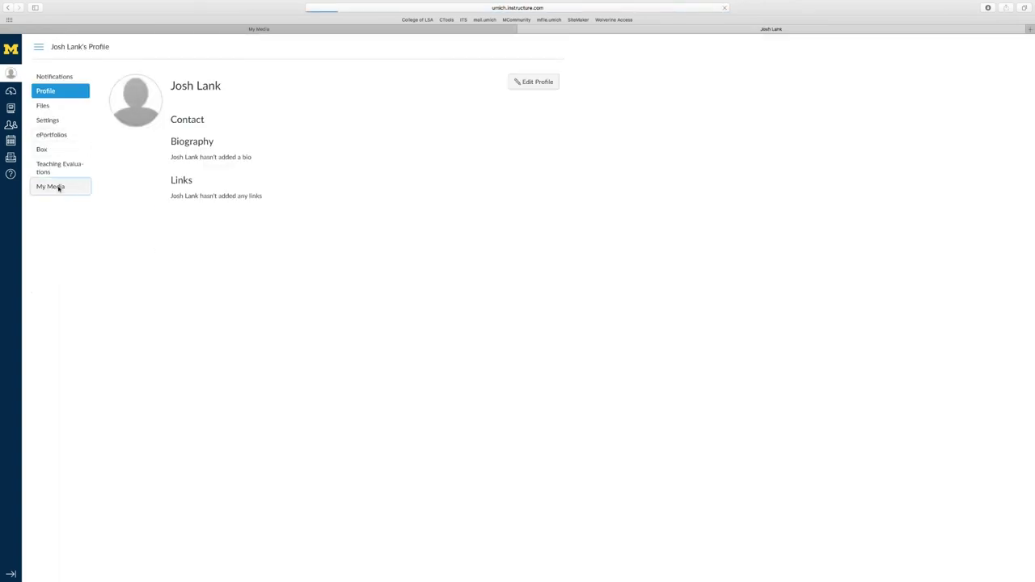